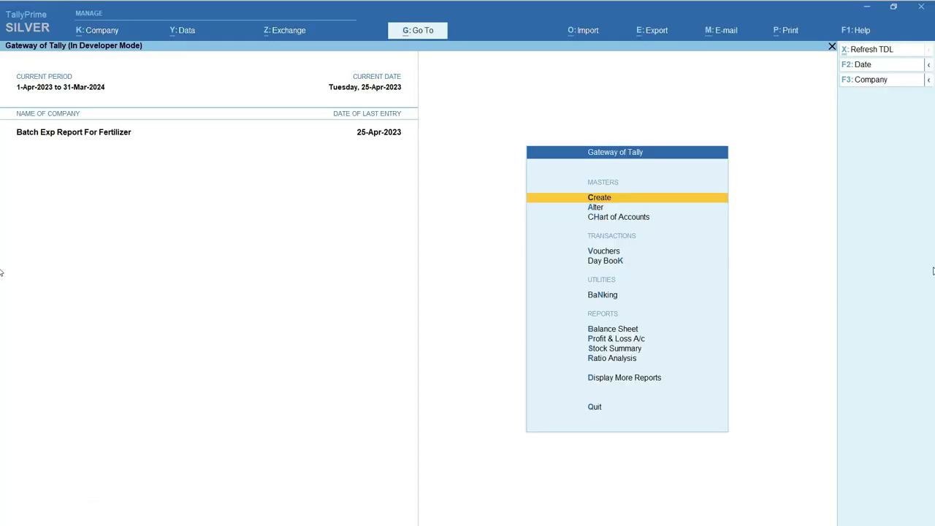
Open the Batch Wise Stock Report from the additional reports and examine its batch and expiry columns.
key(Escape)
key(Escape)
key(d)
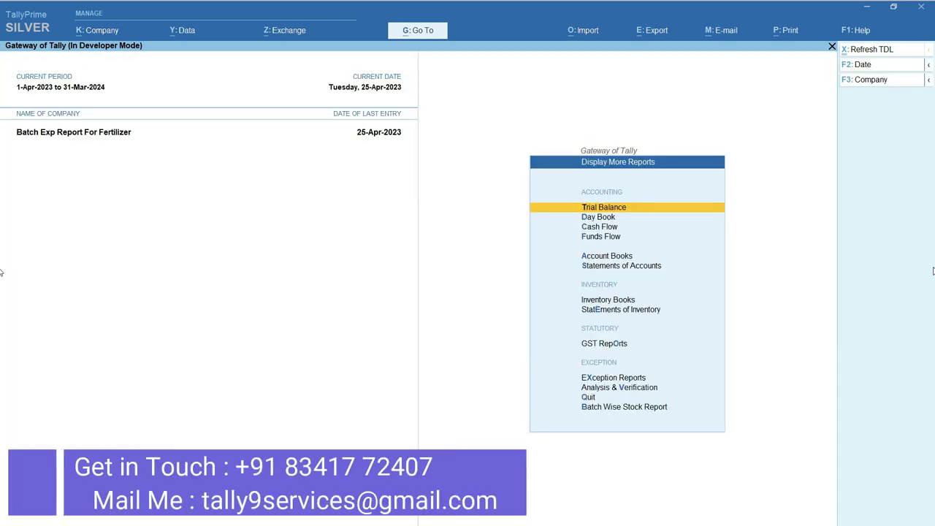
key(b)
key(Return)
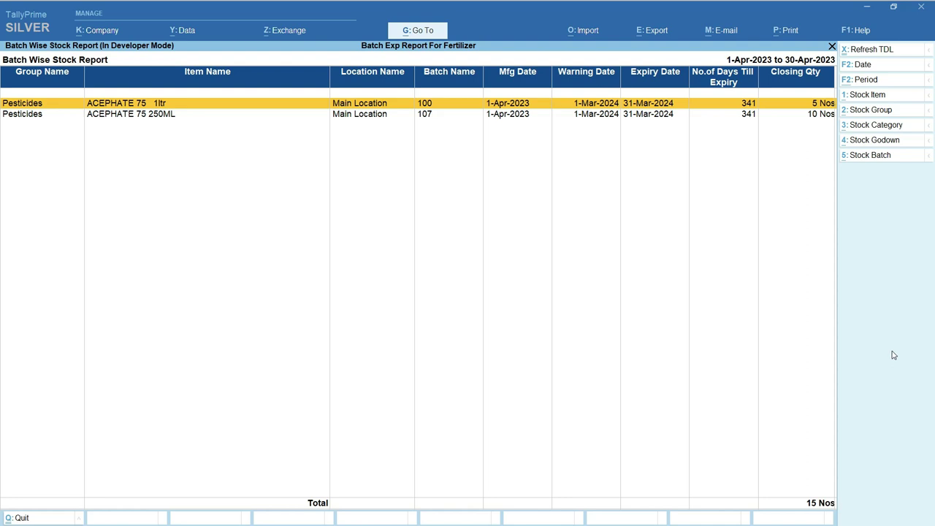
key(Escape)
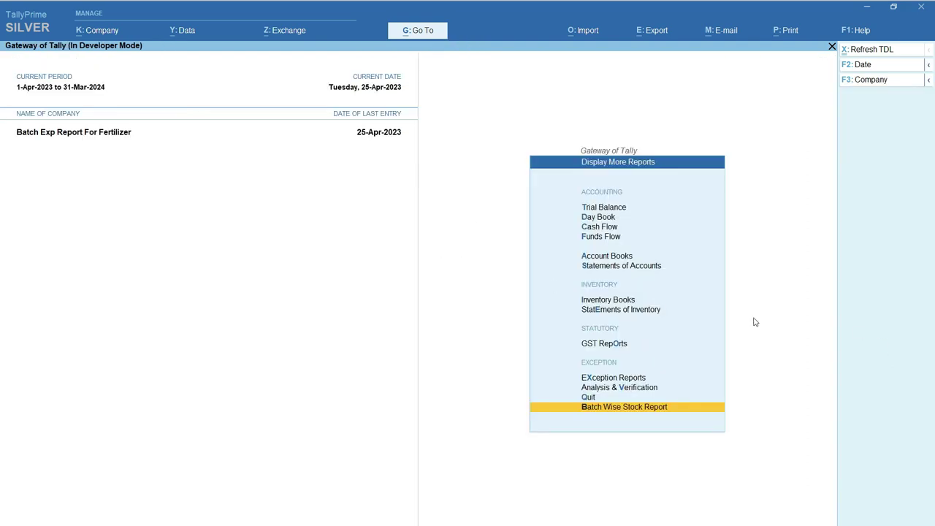
key(Escape)
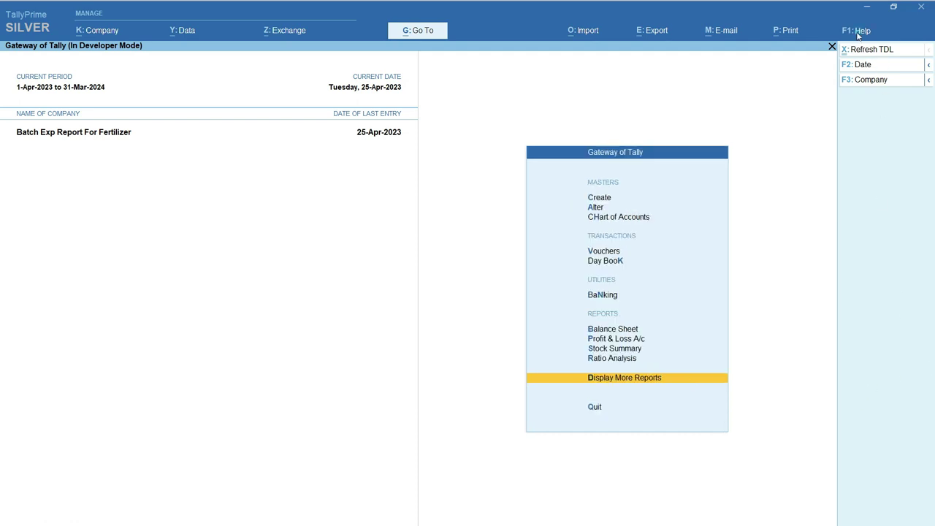
Accept the TDL add-on features with Active Batch Module set to Yes.
click(856, 31)
click(862, 126)
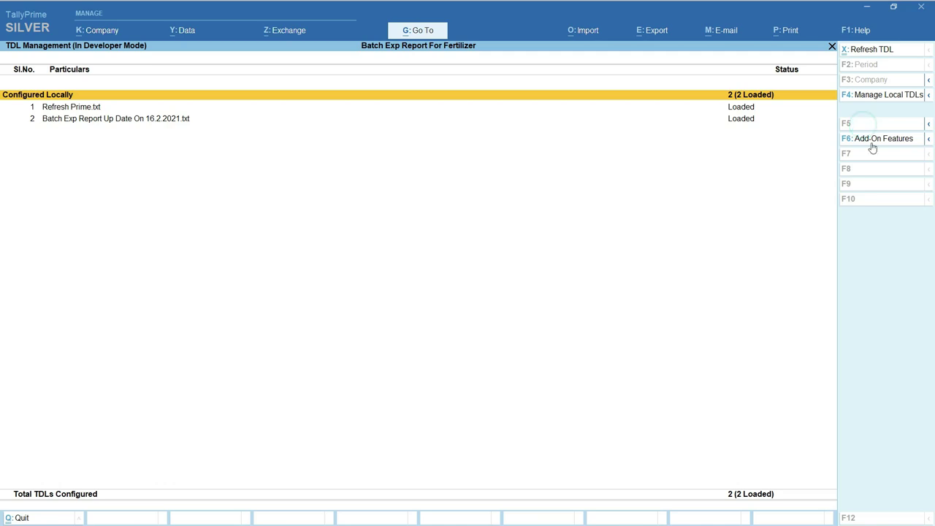
click(872, 143)
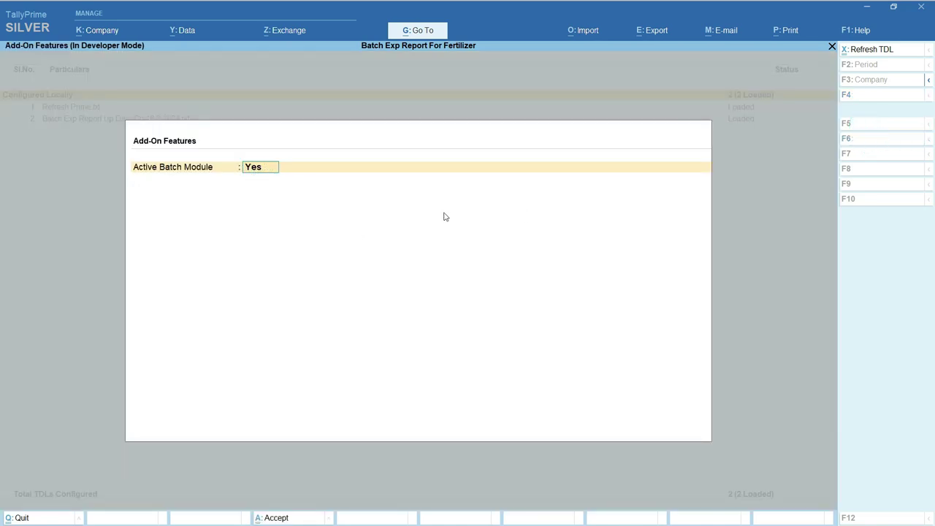
key(Return)
key(Return)
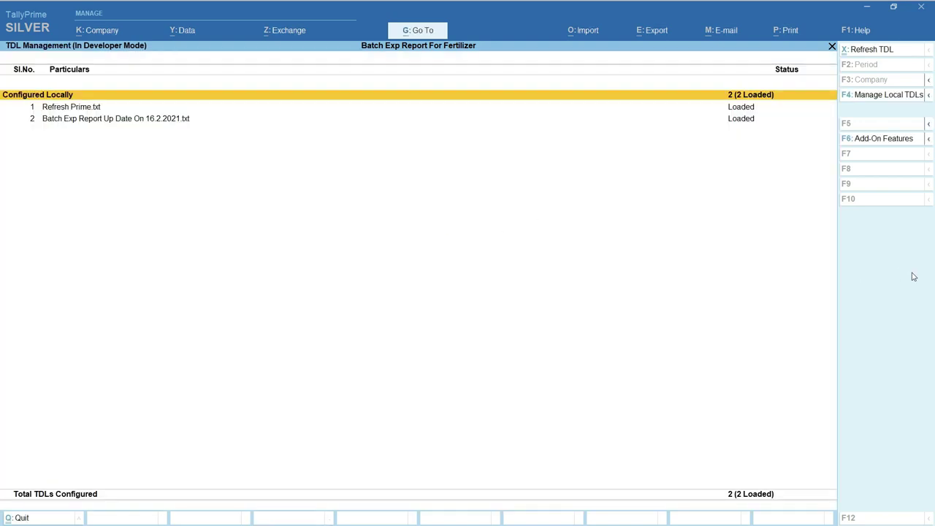
key(Escape)
key(Escape)
key(Escape)
Reopen the Batch Wise Stock Report and view its period setting without changing it.
key(Up)
key(Up)
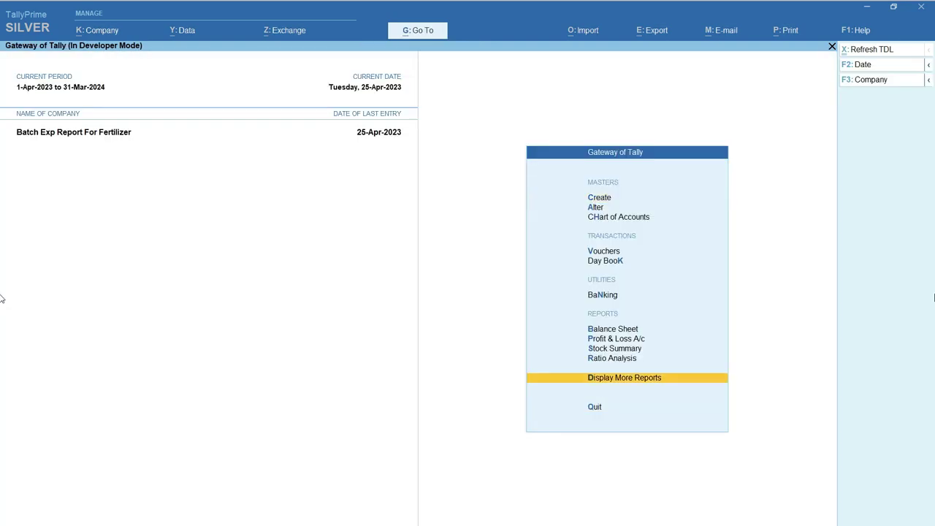
key(Return)
key(Up)
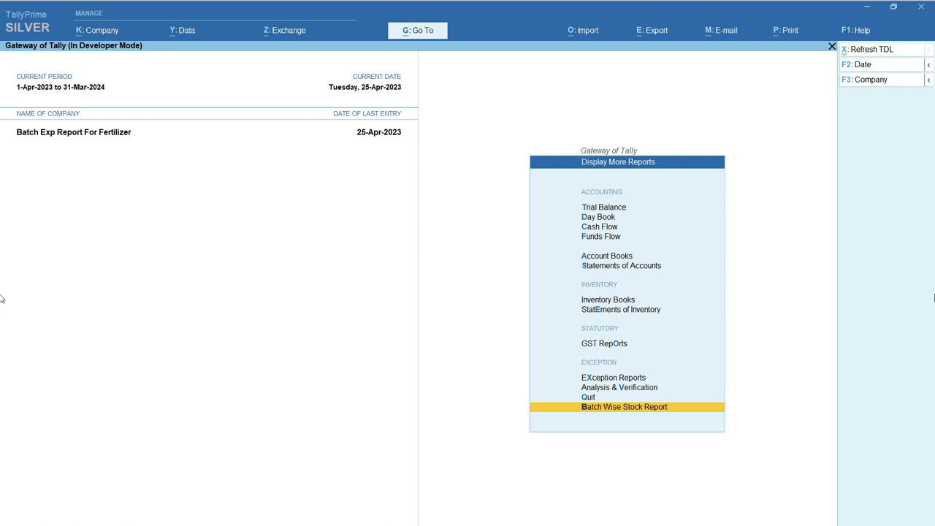
key(Return)
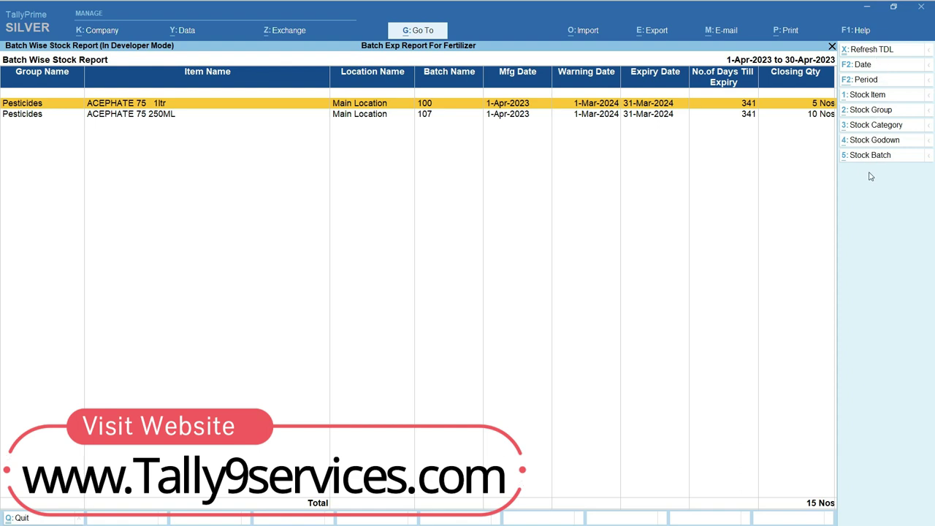
click(858, 84)
key(BackSpace)
key(Escape)
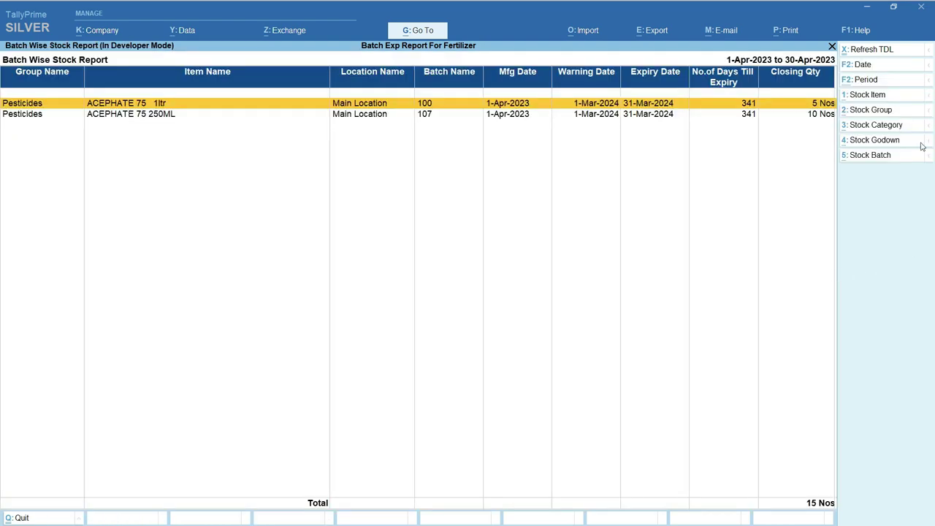
View the stock item and stock group choices available for filtering the report without applying any.
click(874, 95)
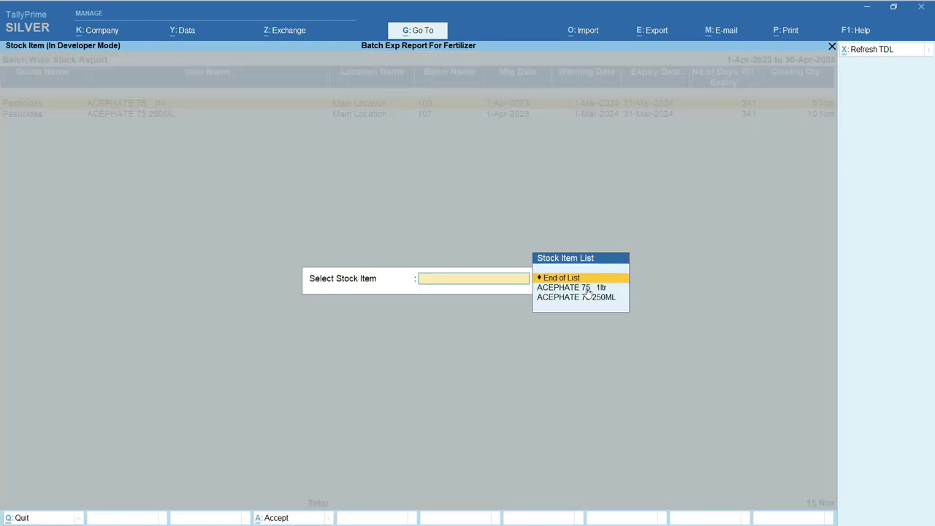
key(Escape)
key(y)
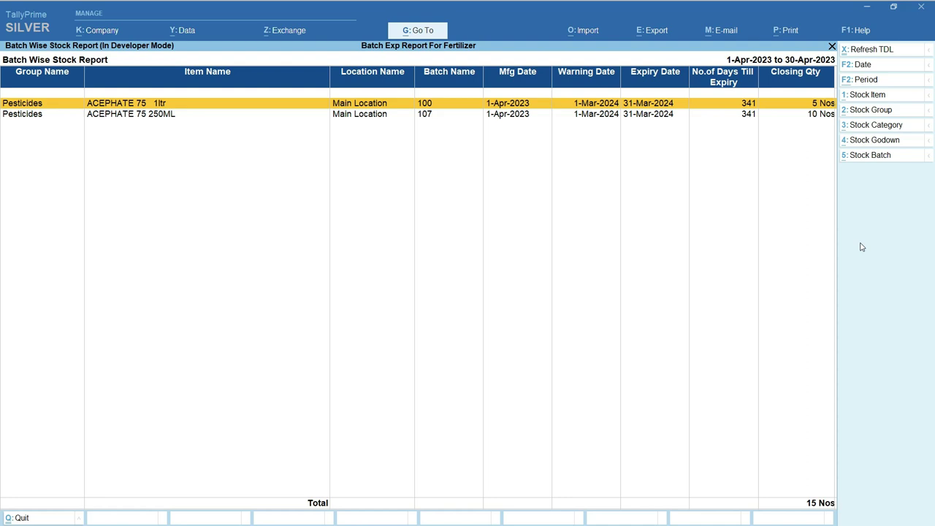
click(867, 109)
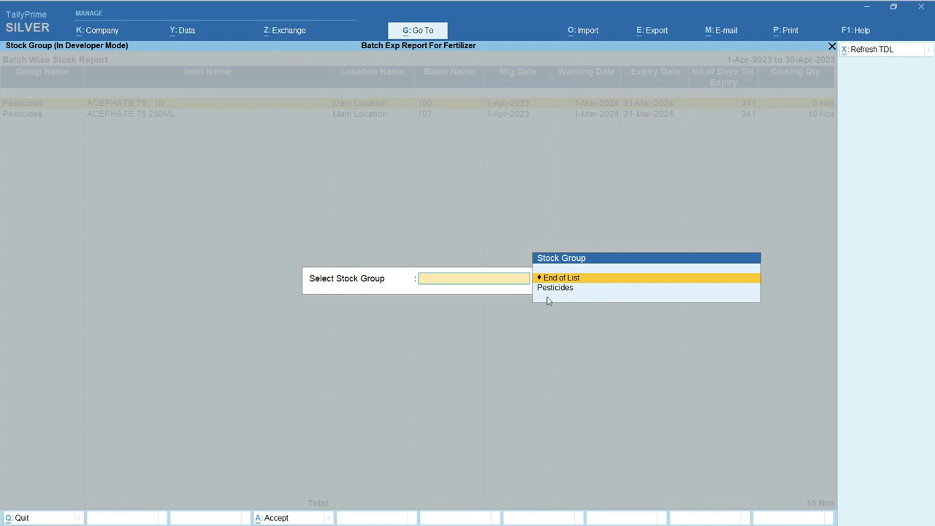
key(Escape)
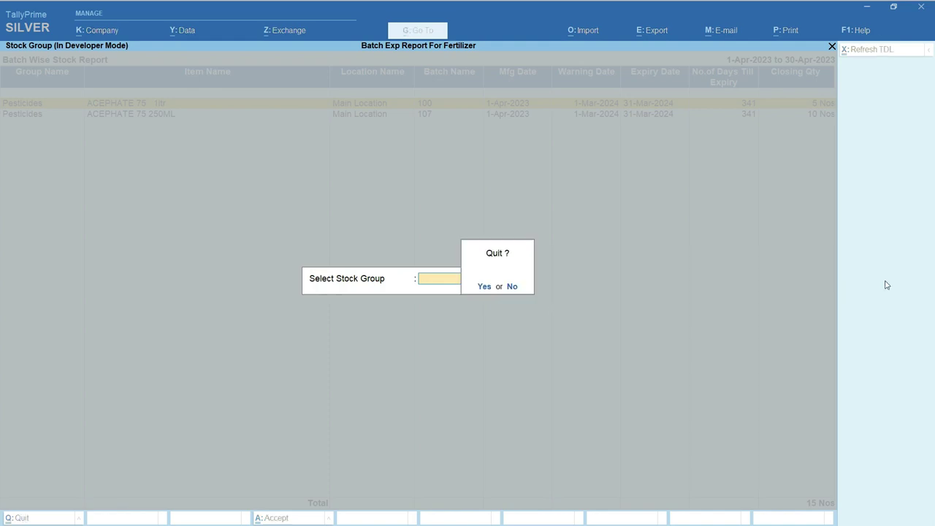
key(Return)
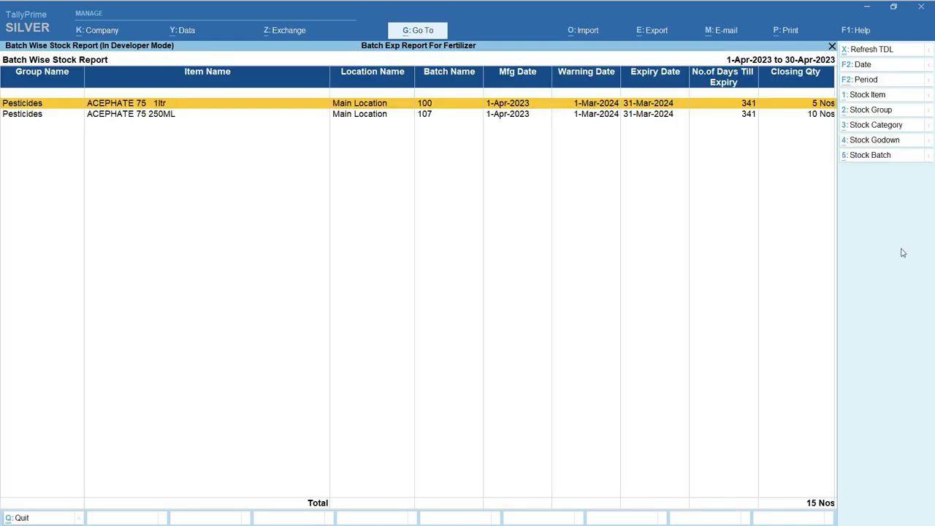
View the stock category and stock godown choices available for filtering the report without applying any.
click(871, 127)
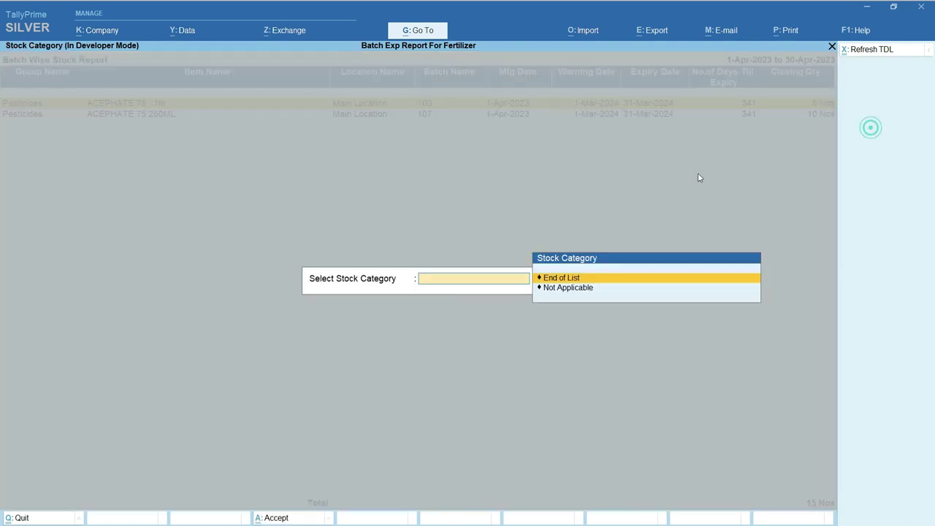
key(Escape)
key(Return)
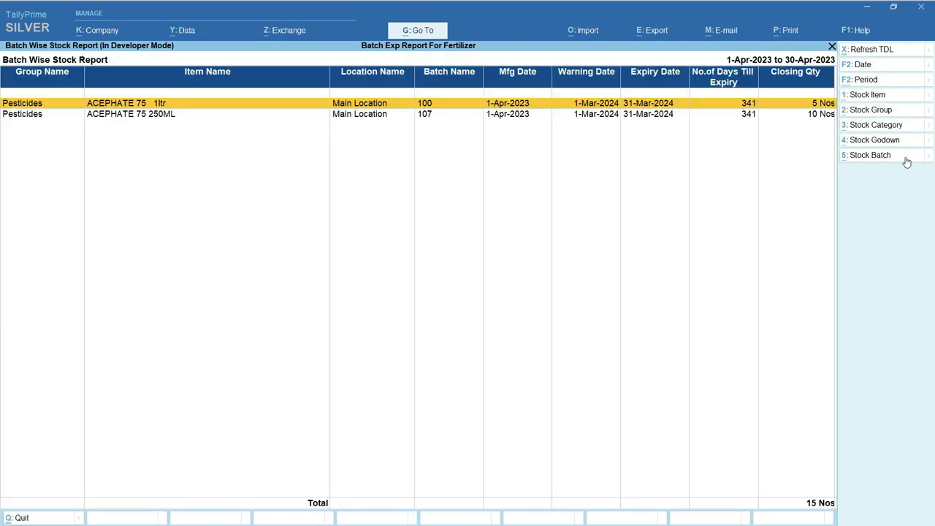
click(872, 140)
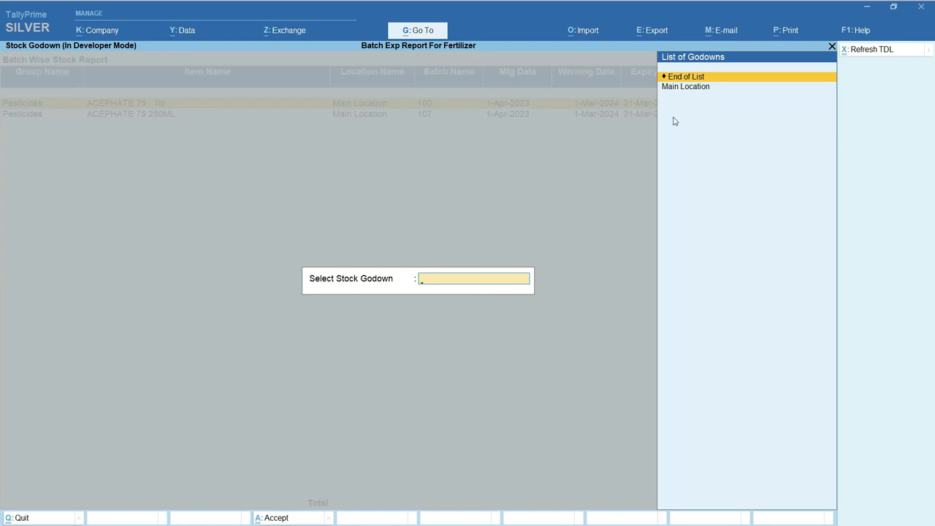
key(Escape)
key(Return)
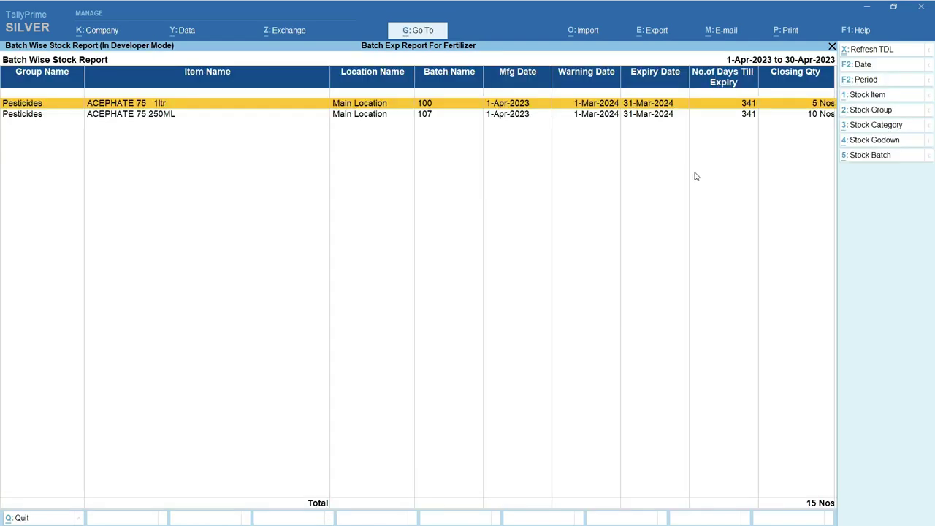
Filter the Batch Wise Stock Report by batch 107, then return to the Gateway of Tally.
click(873, 155)
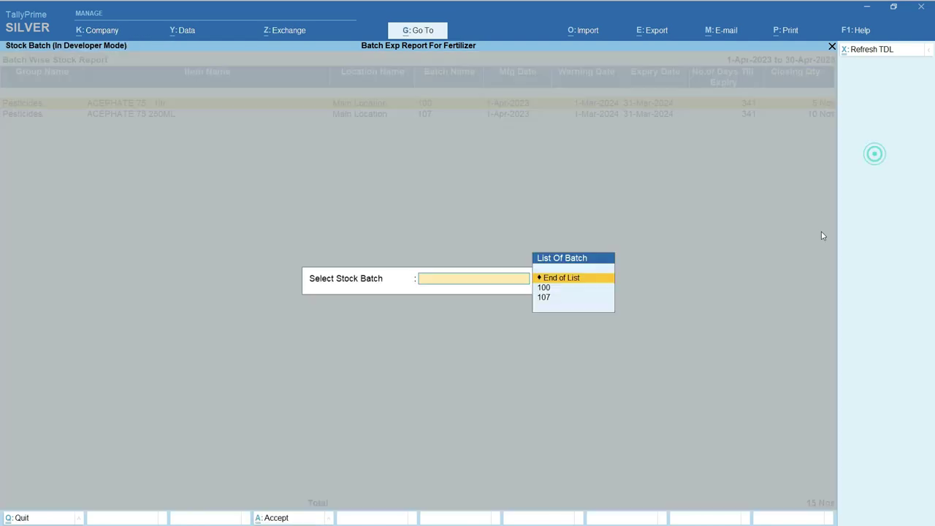
click(546, 299)
click(484, 286)
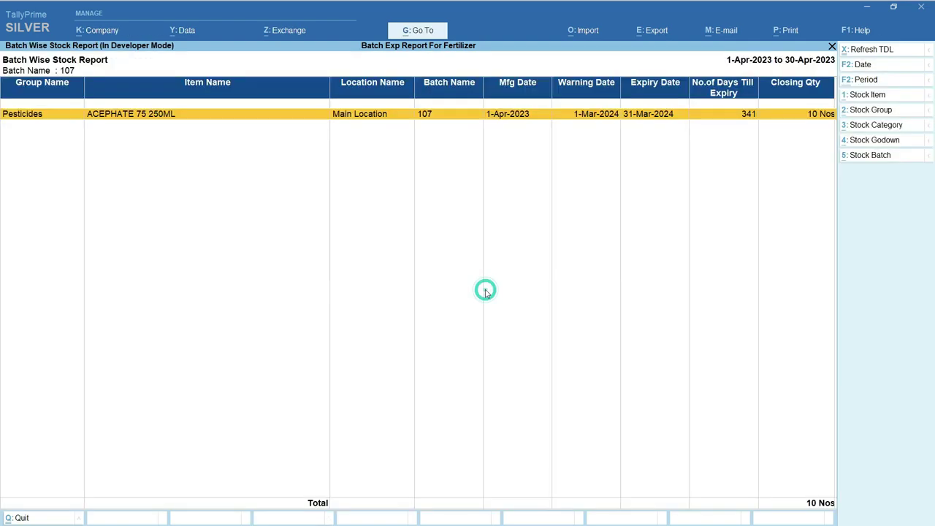
key(Escape)
key(Escape)
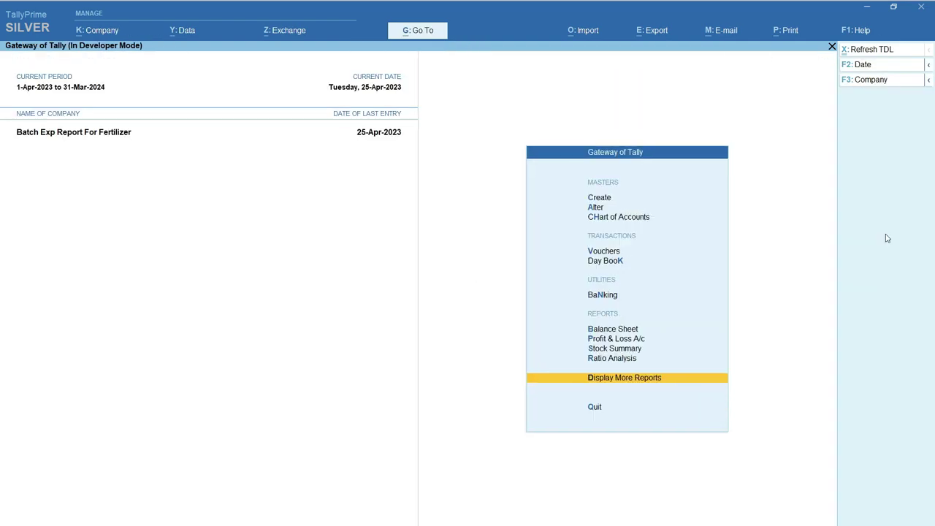
key(a)
key(Down)
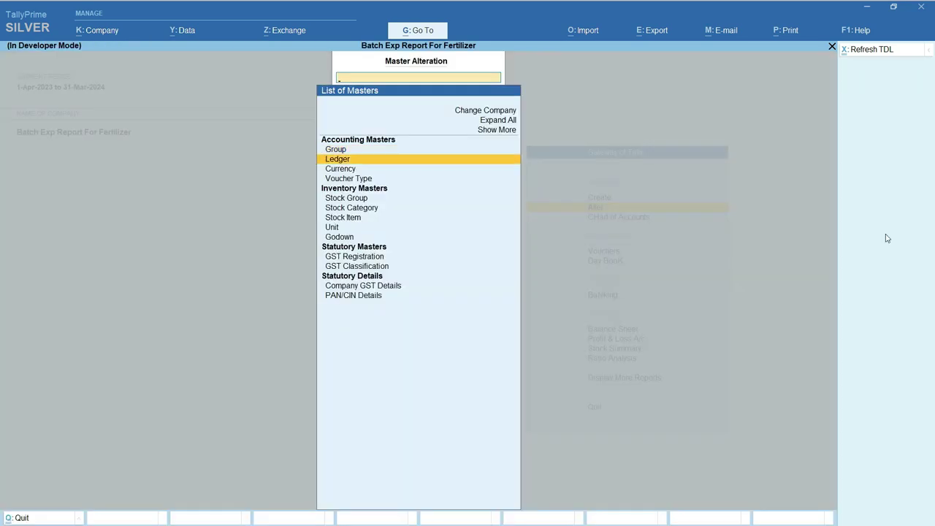
key(Up)
key(Return)
key(Escape)
key(Escape)
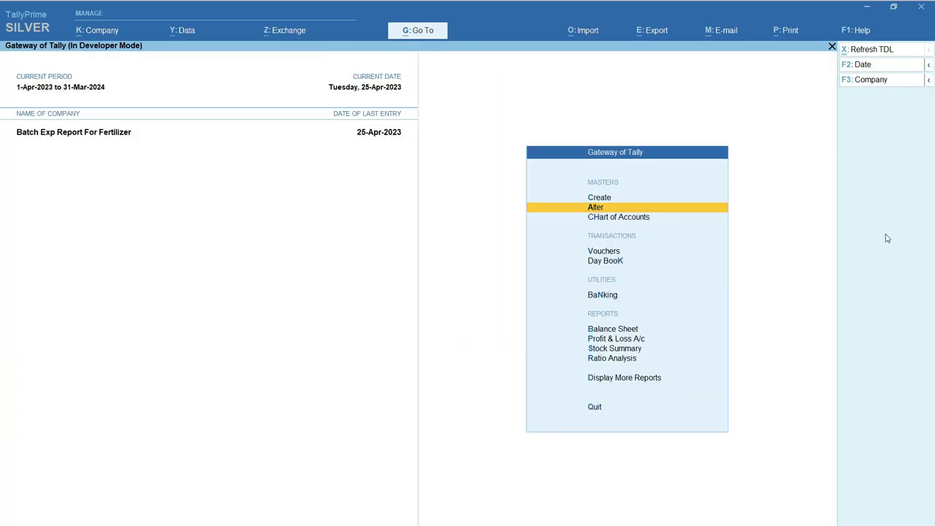
Open the Pesticides stock group for alteration from the inventory masters.
key(a)
key(Down)
key(Down)
key(Down)
key(Down)
key(Down)
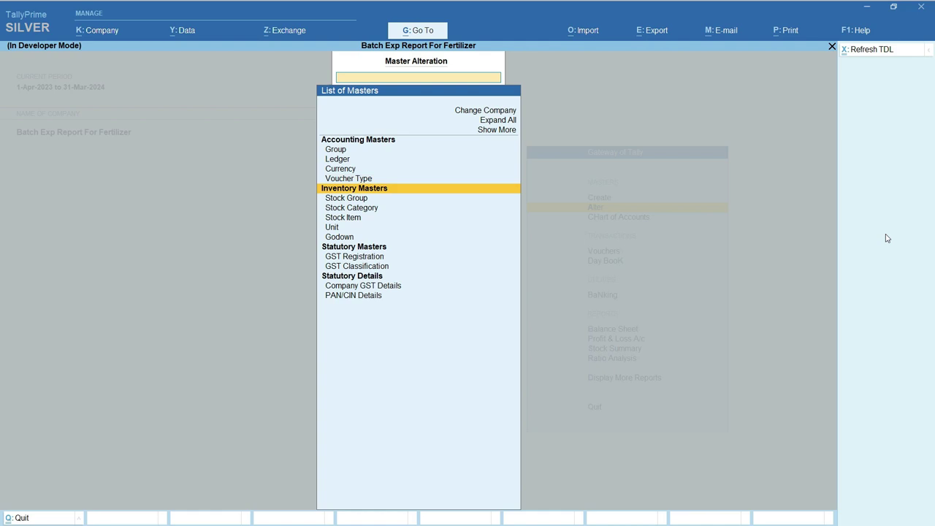
key(Return)
key(Return)
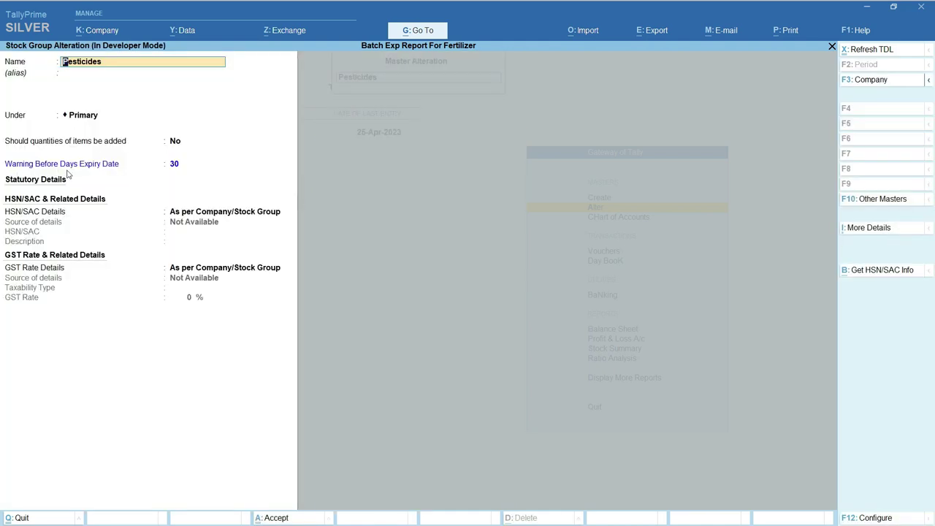
Set Warning Before Days Expiry Date of the Pesticides group to 90 and save the alteration.
click(177, 165)
click(179, 166)
click(171, 164)
click(170, 165)
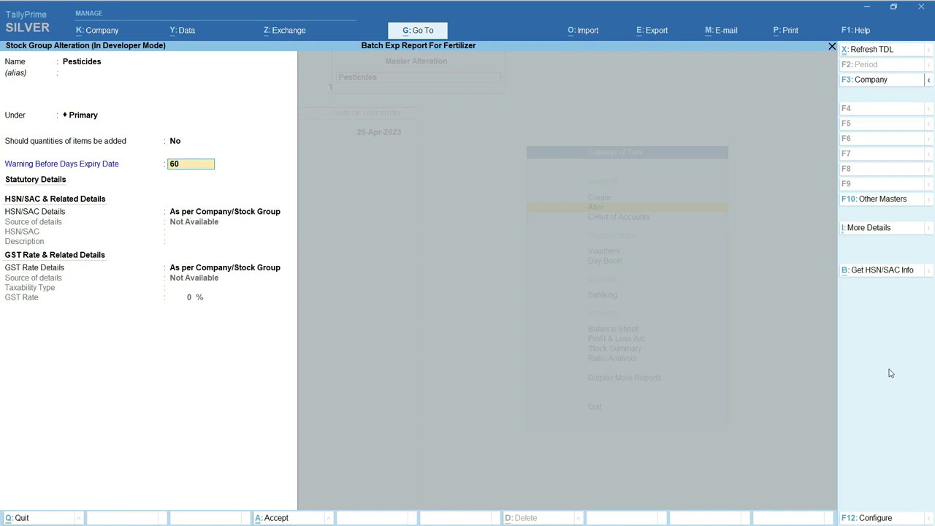
key(Return)
key(BackSpace)
text(90)
key(Return)
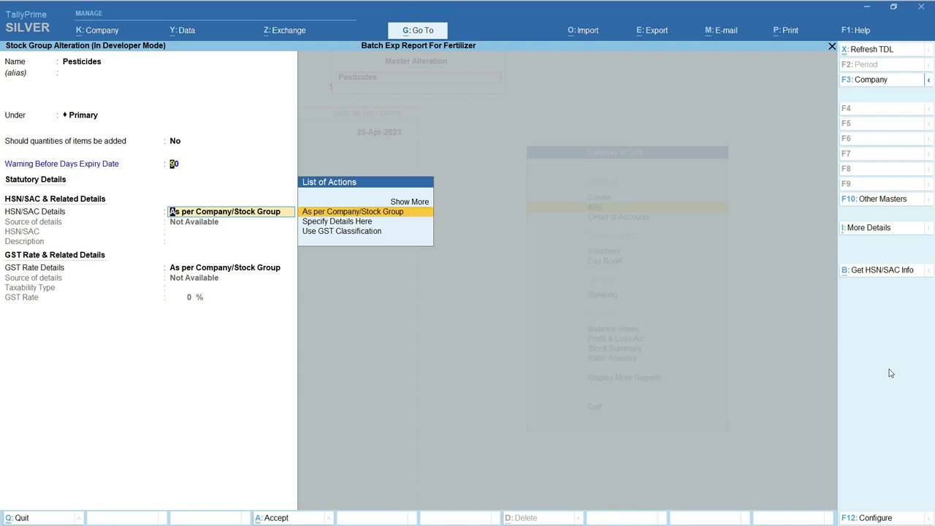
key(BackSpace)
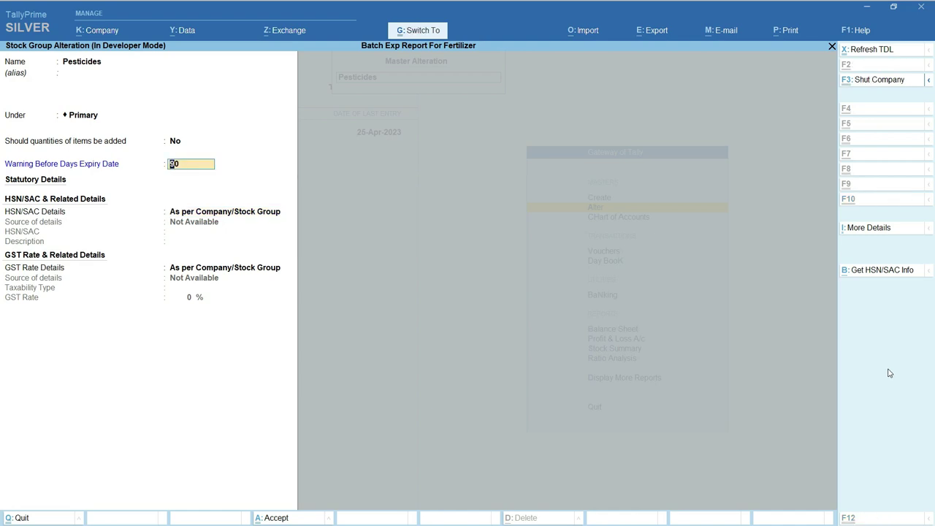
key(ctrl+a)
key(Escape)
key(Escape)
key(Escape)
key(Escape)
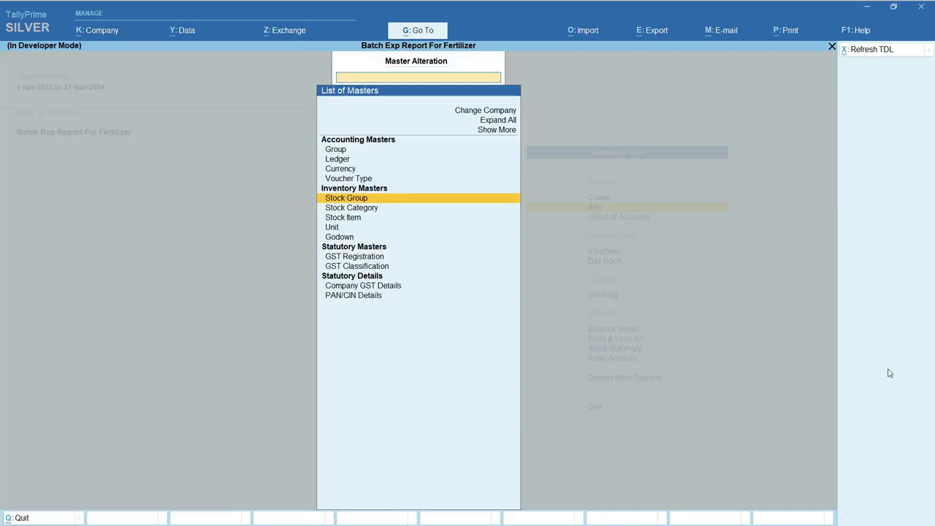
Open the Batch Wise Stock Report to check the warning dates against the changed warning period.
key(Up)
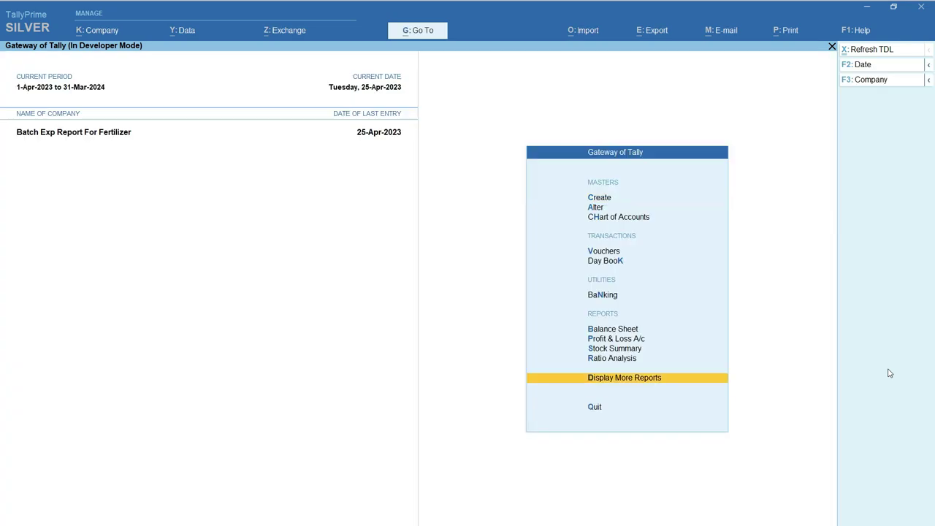
key(Return)
key(Up)
key(Return)
Restart TallyPrime with the company Batch Exp Report For Fertilizer and examine its Batch Wise Stock Report.
key(Escape)
key(Escape)
key(Escape)
key(Return)
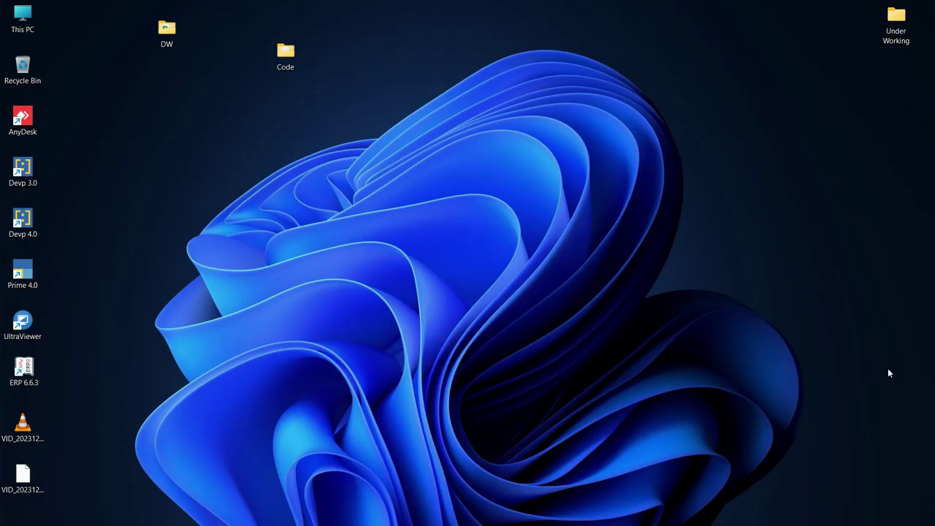
key(super+r)
key(Return)
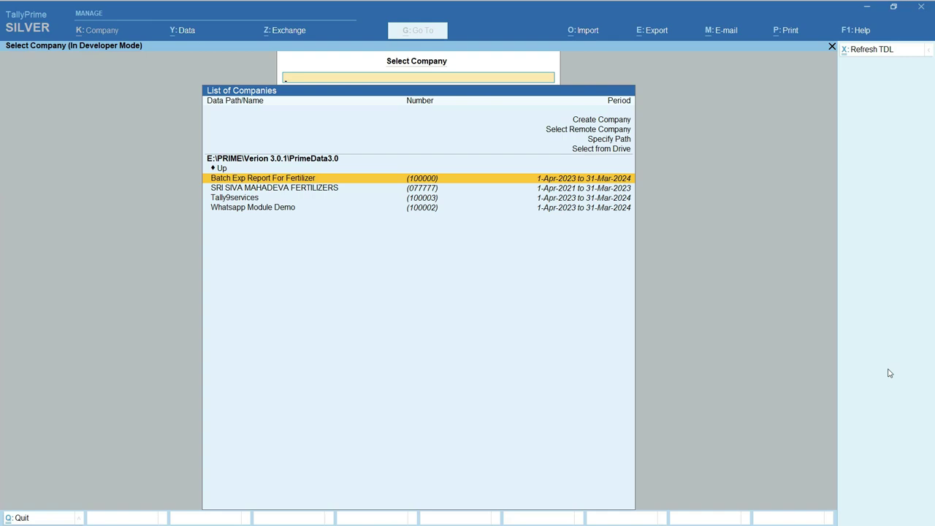
key(Return)
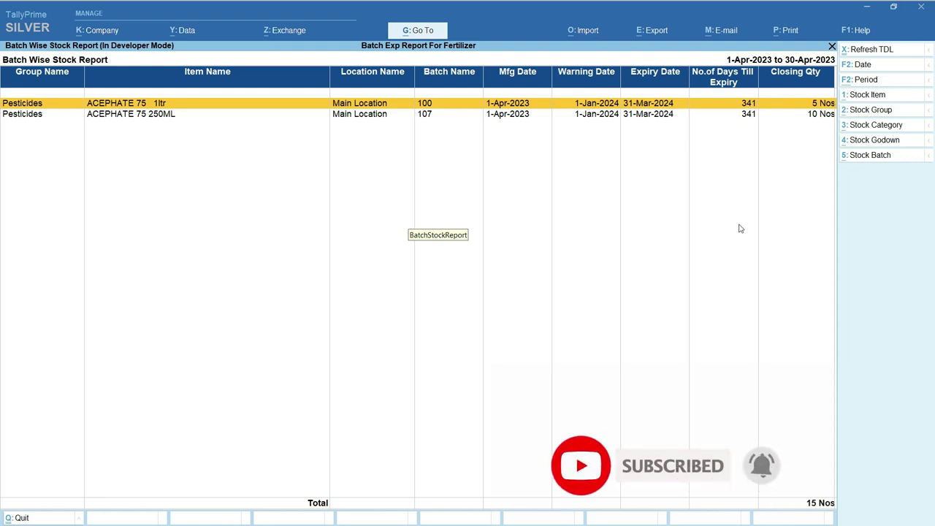
click(696, 107)
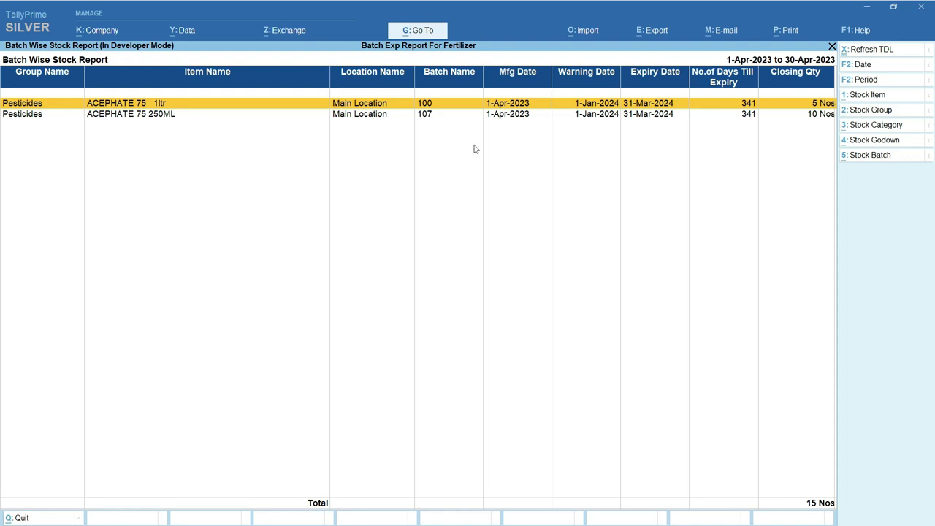
Shut the company Batch Exp Report For Fertilizer and bring up the Batch Wise Stock Report of SRI SIVA MAHADEVA FERTILIZERS.
key(Escape)
key(Escape)
key(n)
key(ctrl+F3)
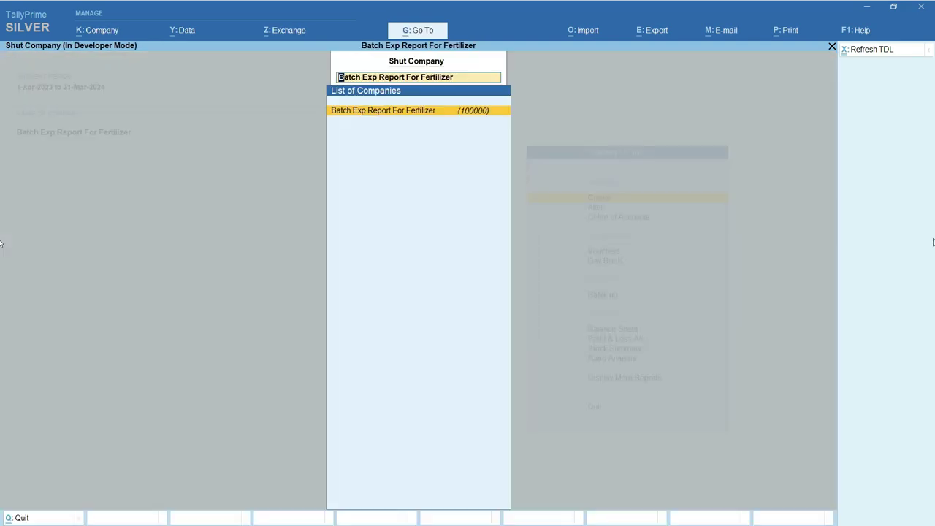
key(Return)
key(Return)
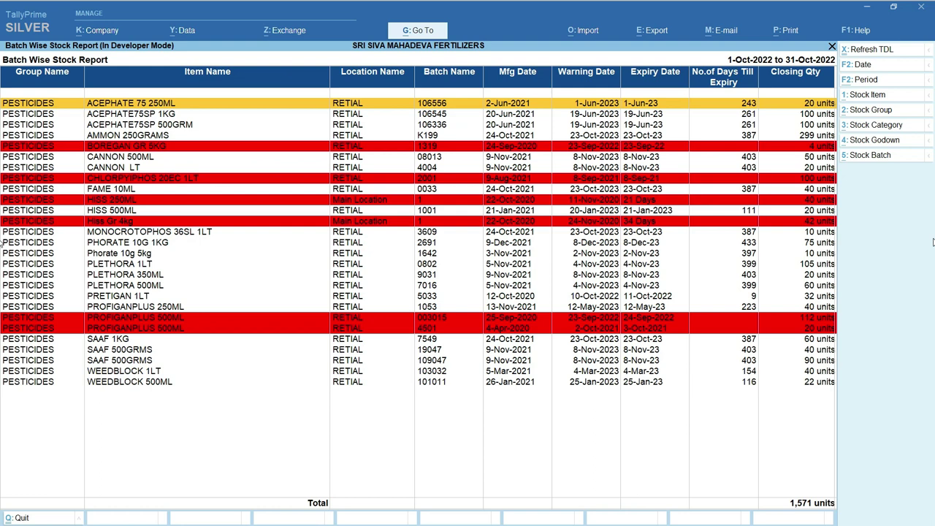
Leave the SRI SIVA MAHADEVA FERTILIZERS report and quit TallyPrime.
key(Escape)
key(Escape)
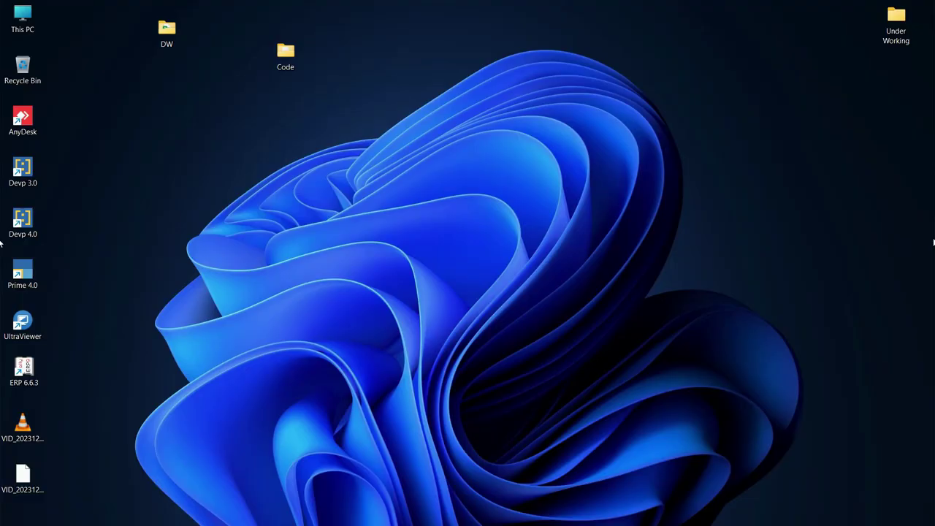